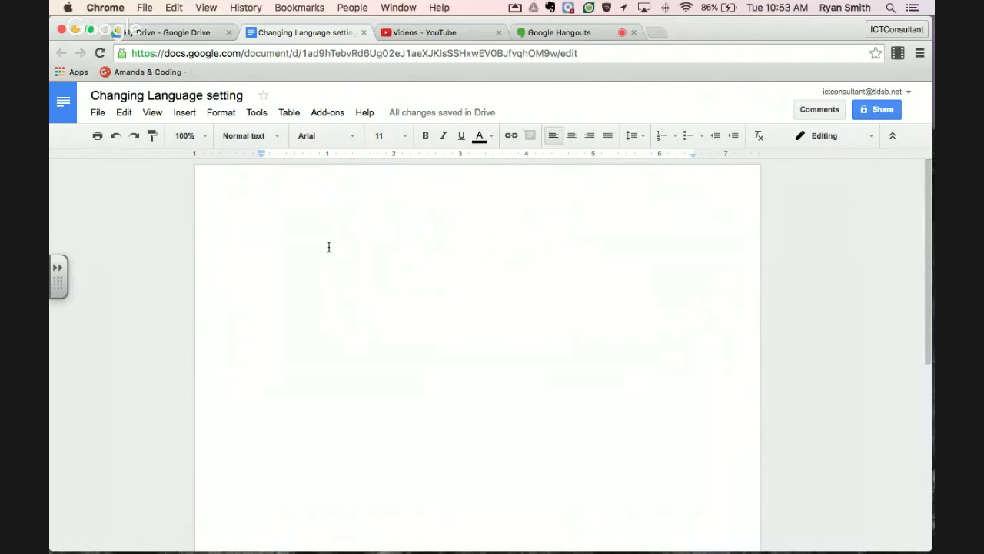
Write "The dog is hungary. The" at the start of the blank document.
{"action": "type", "text": "The "}
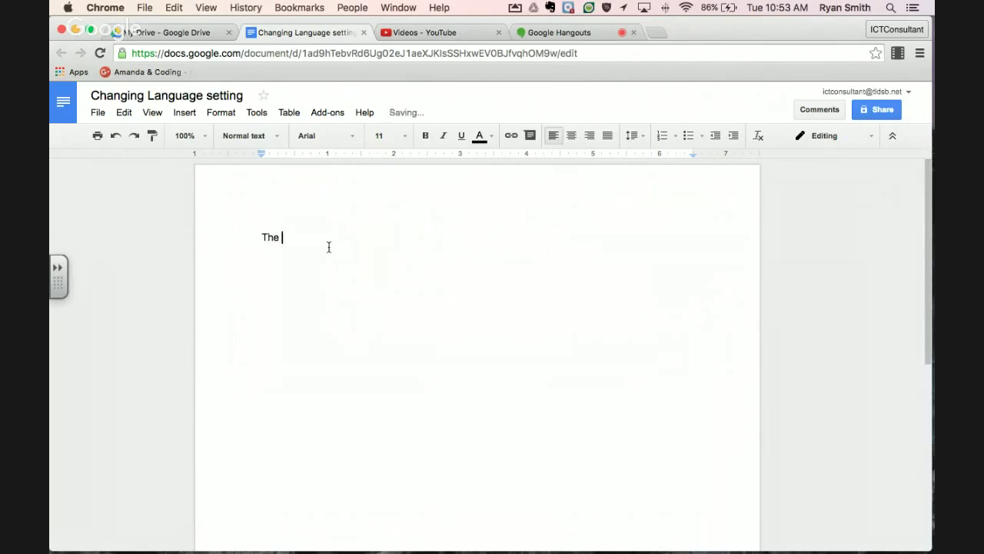
{"action": "type", "text": "dog is hungary."}
{"action": "type", "text": "The"}
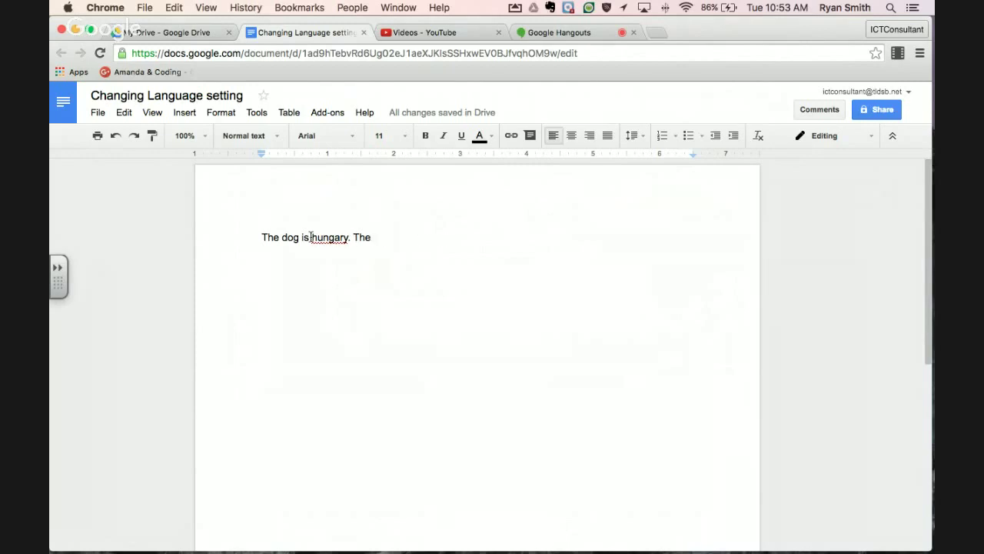
Replace the misspelled word "hungary" with the spelling suggestion "hungry".
{"action": "right_click", "coordinate": [339, 238]}
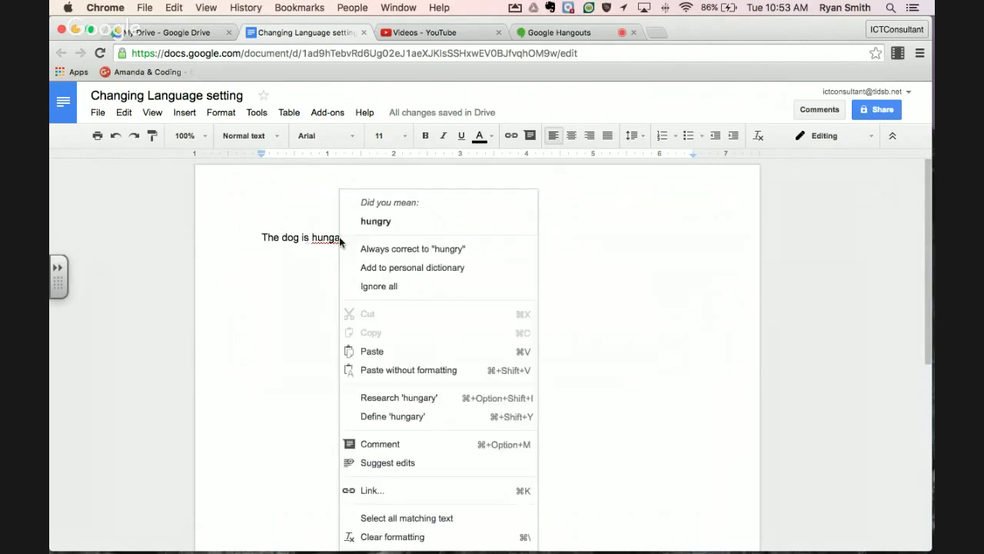
{"action": "left_click", "coordinate": [291, 236]}
{"action": "right_click", "coordinate": [316, 237]}
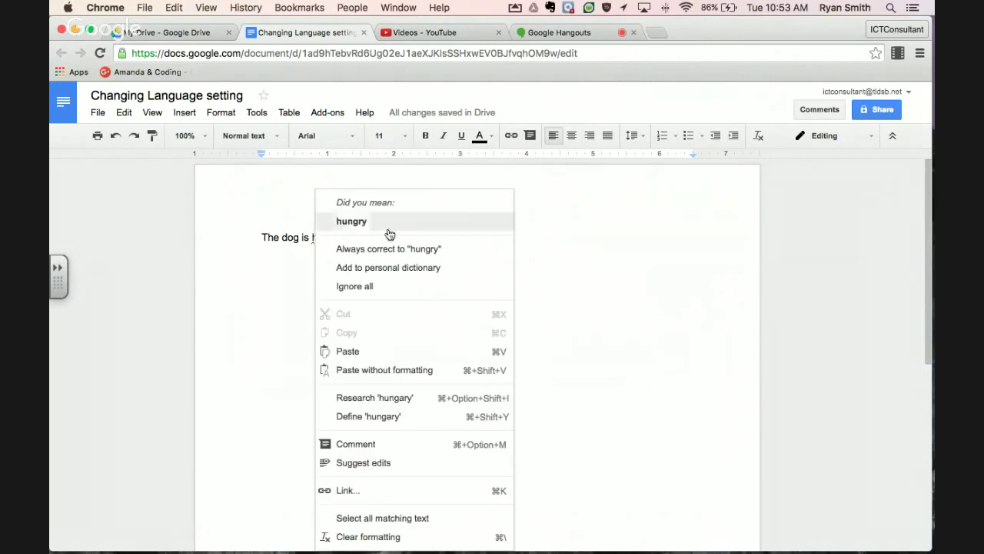
{"action": "left_click", "coordinate": [338, 222]}
Delete the unfinished word "The" after the first sentence.
{"action": "left_click", "coordinate": [394, 240]}
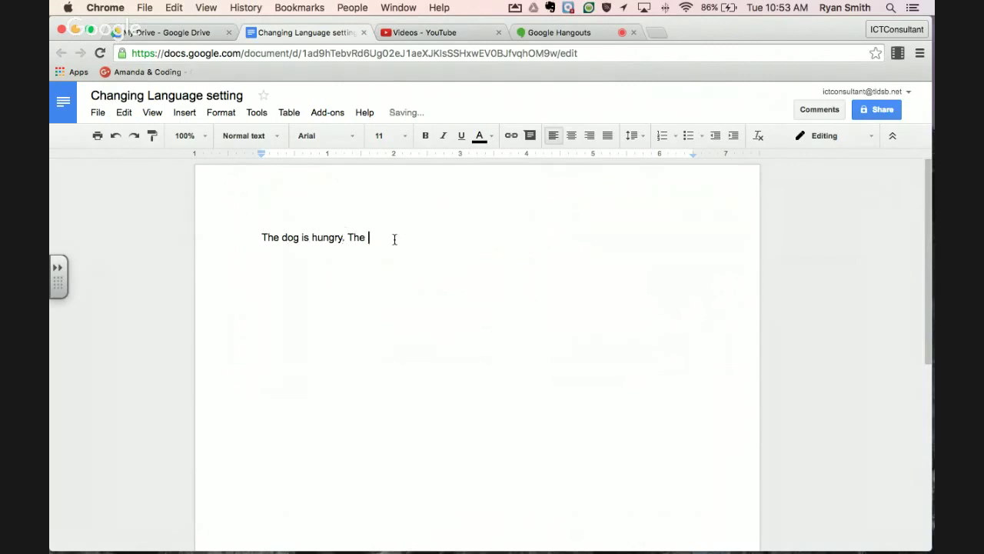
{"action": "key", "text": "BackSpace"}
{"action": "key", "text": "BackSpace"}
{"action": "key", "text": "BackSpace"}
Write "La nouriture etait de" on a new line below the English sentence.
{"action": "key", "text": "Return"}
{"action": "type", "text": "La nourr"}
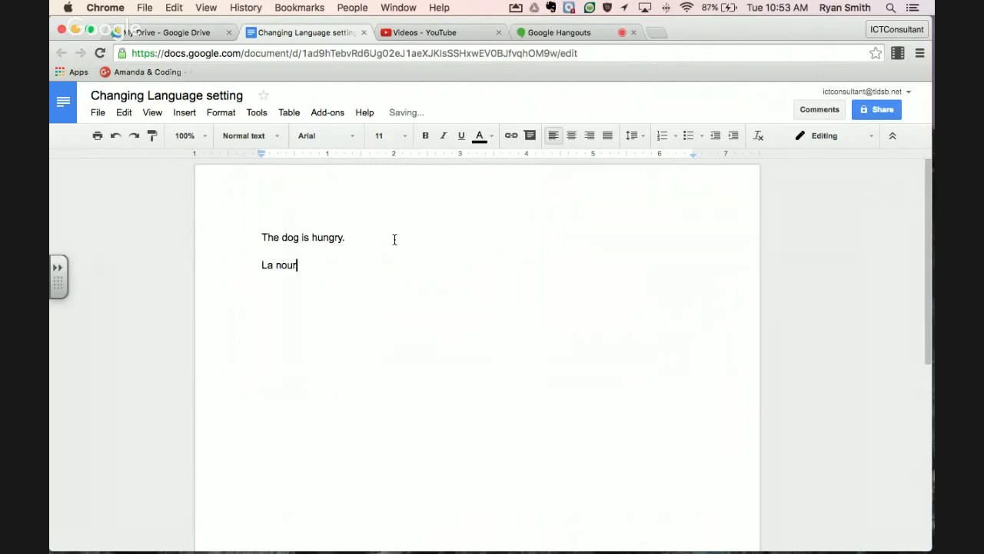
{"action": "key", "text": "BackSpace"}
{"action": "type", "text": "ritu"}
{"action": "key", "text": "BackSpace"}
{"action": "key", "text": "BackSpace"}
{"action": "key", "text": "BackSpace"}
{"action": "key", "text": "BackSpace"}
{"action": "key", "text": "BackSpace"}
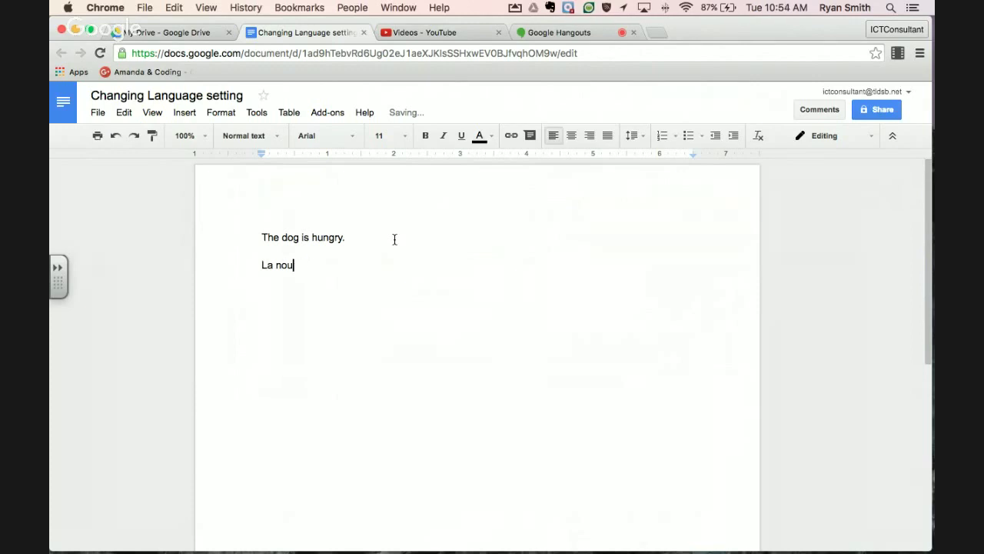
{"action": "type", "text": "riture etait de"}
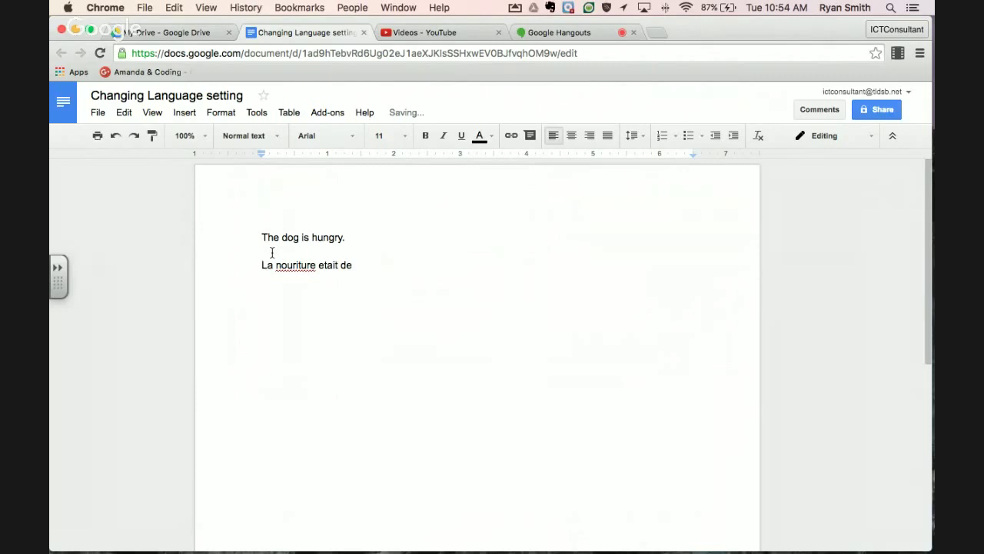
Check which spelling suggestions are offered for the French words "nouriture" and "etait" without applying any.
{"action": "right_click", "coordinate": [295, 265]}
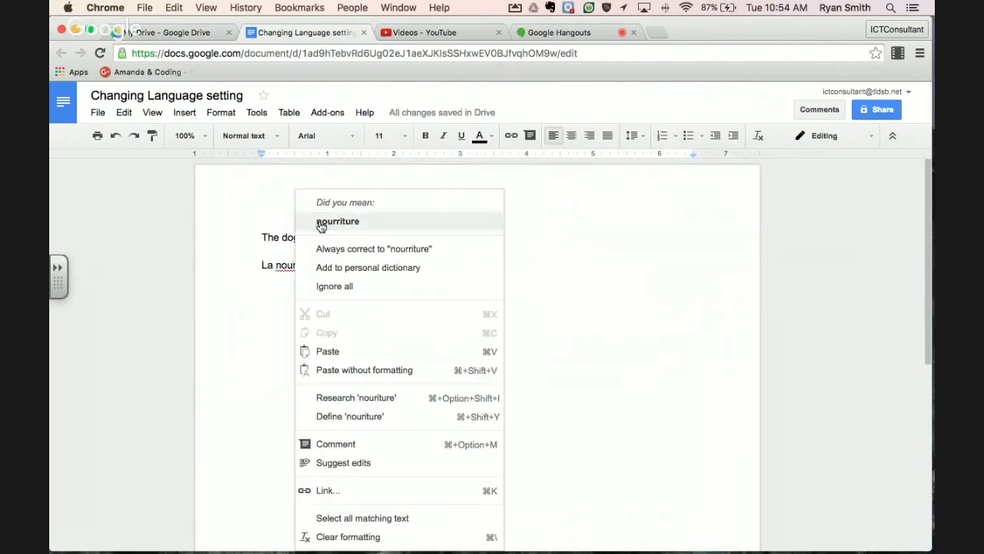
{"action": "left_click", "coordinate": [279, 314]}
{"action": "right_click", "coordinate": [326, 266]}
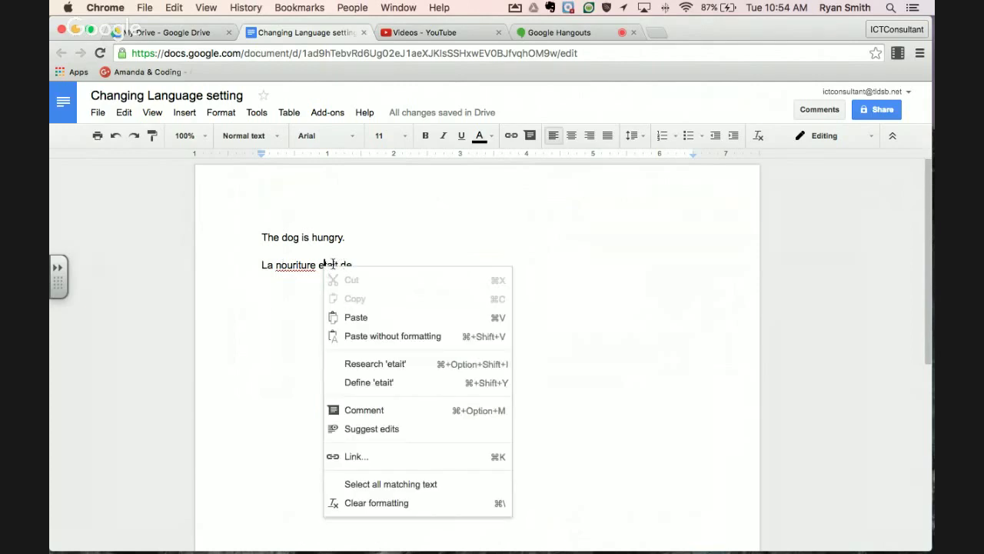
{"action": "left_click", "coordinate": [294, 296]}
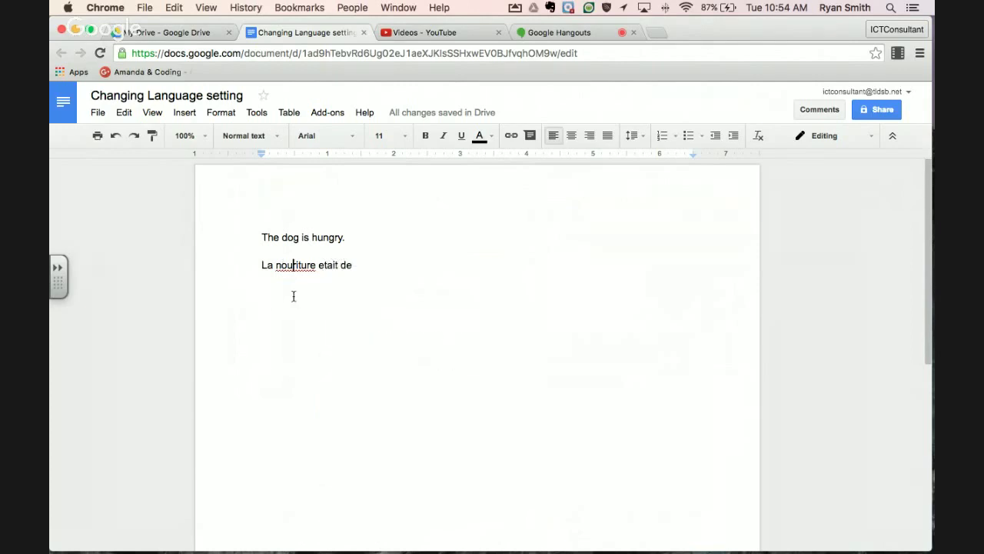
{"action": "left_click_drag", "start_coordinate": [356, 266], "coordinate": [258, 265]}
{"action": "left_click", "coordinate": [356, 266]}
{"action": "left_click_drag", "start_coordinate": [353, 265], "coordinate": [258, 268]}
{"action": "left_click", "coordinate": [302, 301]}
Change the document language to Français (Canada).
{"action": "left_click", "coordinate": [97, 114]}
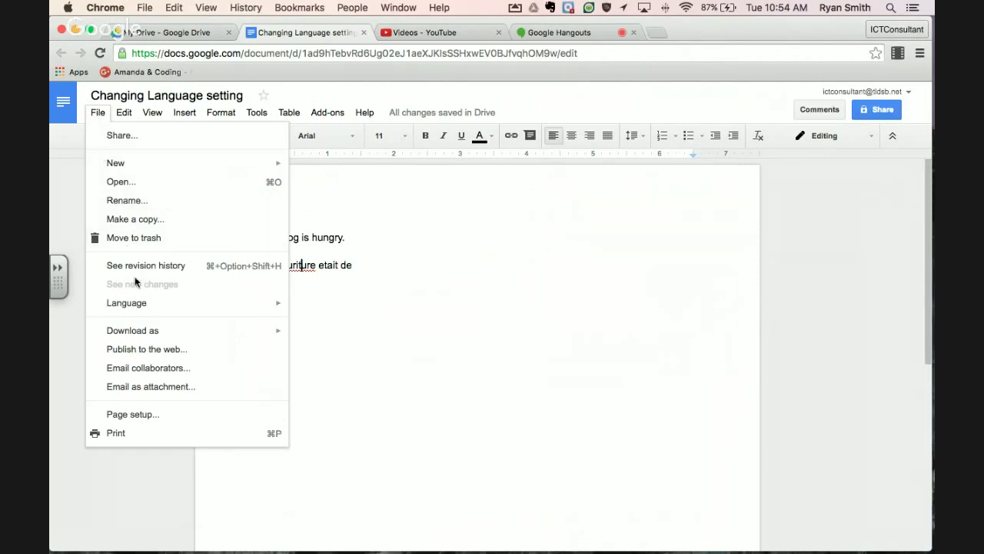
{"action": "mouse_move", "coordinate": [135, 304]}
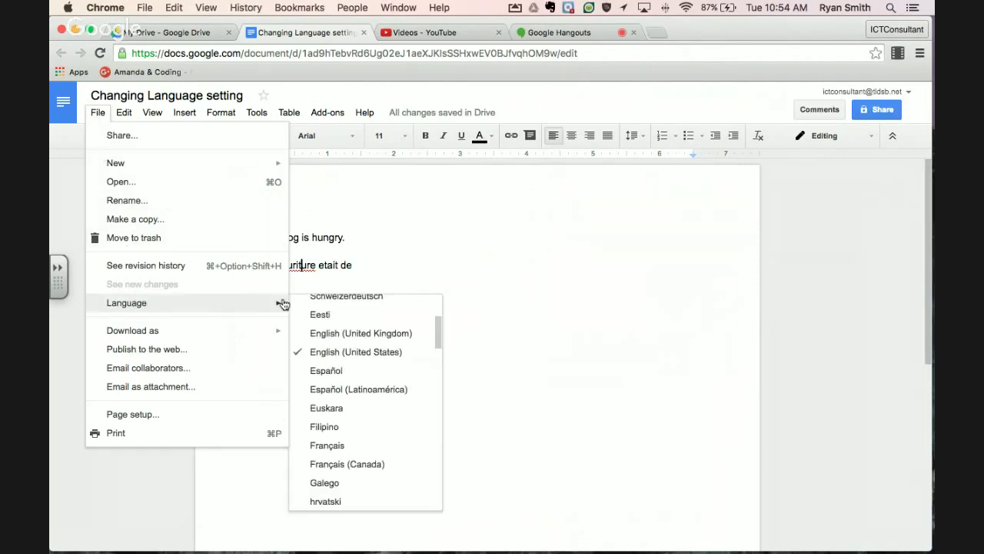
{"action": "scroll", "coordinate": [311, 304], "scroll_direction": "up", "scroll_amount": 3}
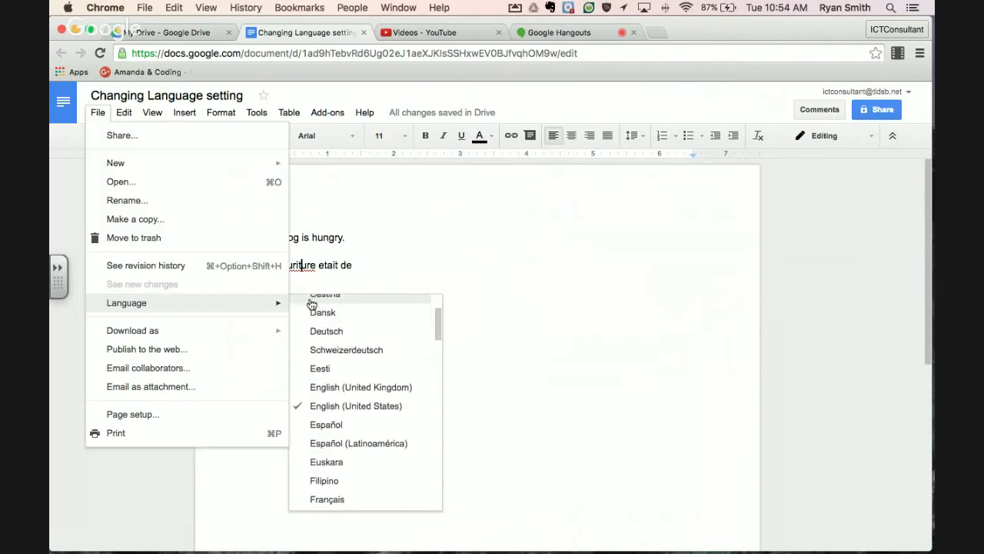
{"action": "scroll", "coordinate": [325, 336], "scroll_direction": "down", "scroll_amount": 5}
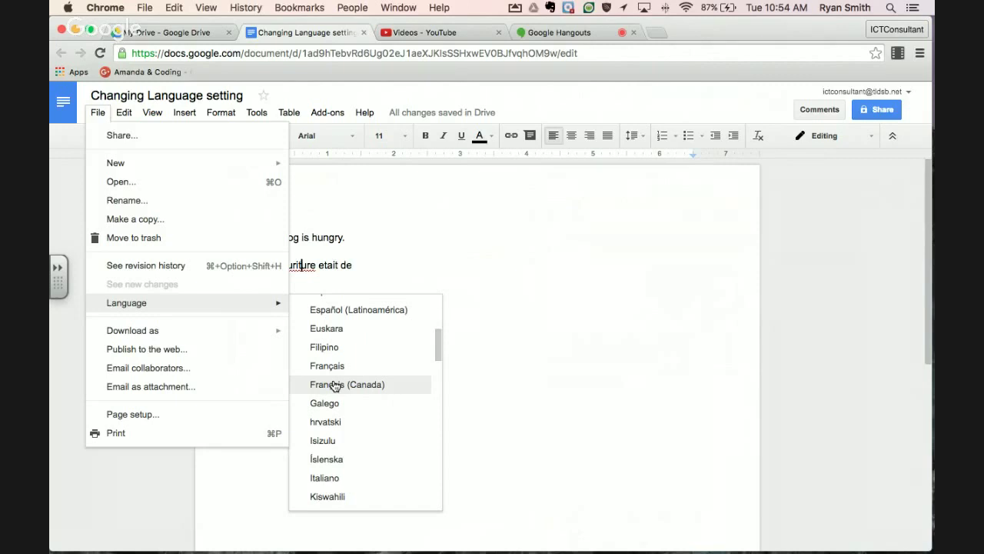
{"action": "left_click", "coordinate": [334, 385]}
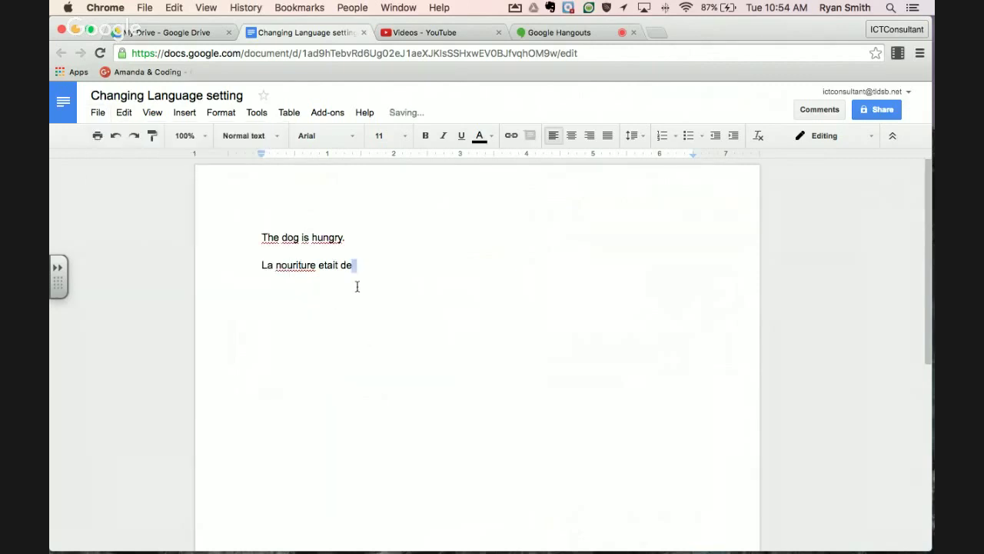
Delete the sentence "The dog is hungry." and change the last word of the French line to "deg".
{"action": "left_click_drag", "start_coordinate": [357, 238], "coordinate": [216, 238]}
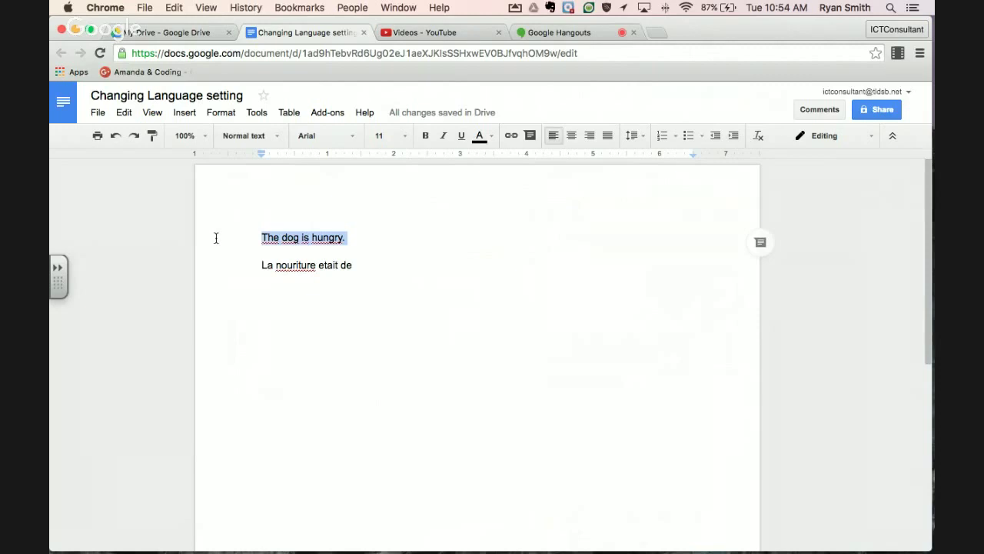
{"action": "key", "text": "BackSpace"}
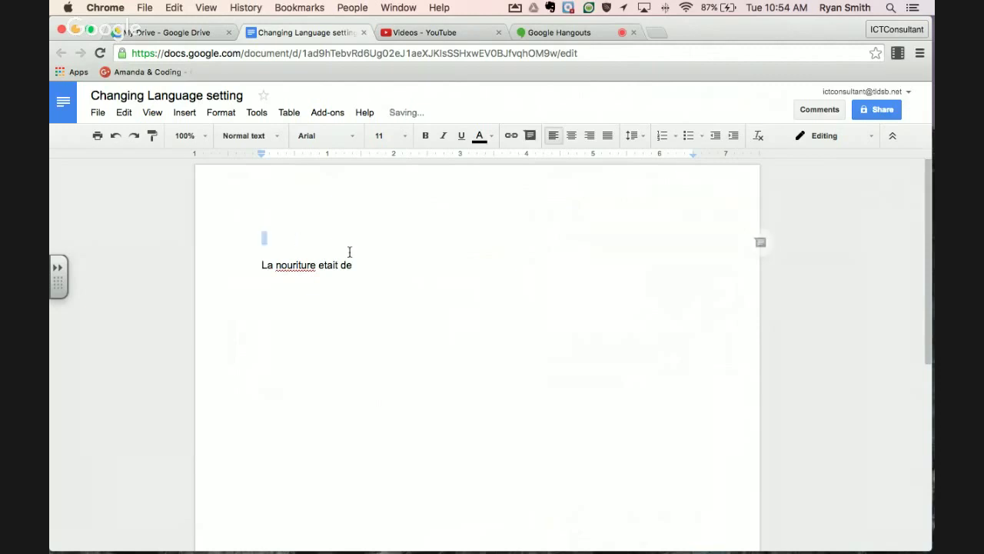
{"action": "left_click", "coordinate": [358, 269]}
{"action": "key", "text": "BackSpace"}
{"action": "key", "text": "BackSpace"}
{"action": "type", "text": "deg"}
Correct "nouriture" to "nourriture" and "etait" to "était" using the French spelling suggestions.
{"action": "right_click", "coordinate": [294, 264]}
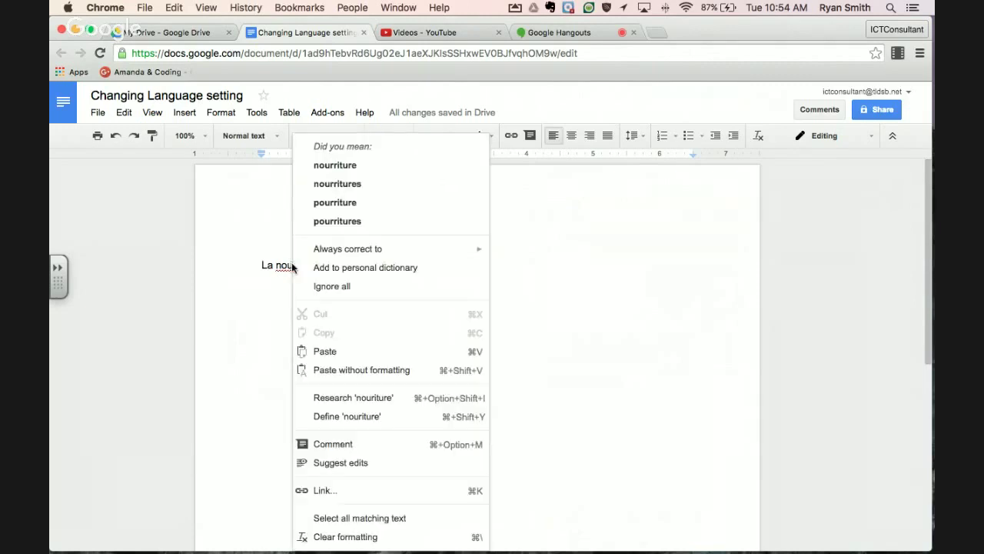
{"action": "left_click", "coordinate": [334, 165]}
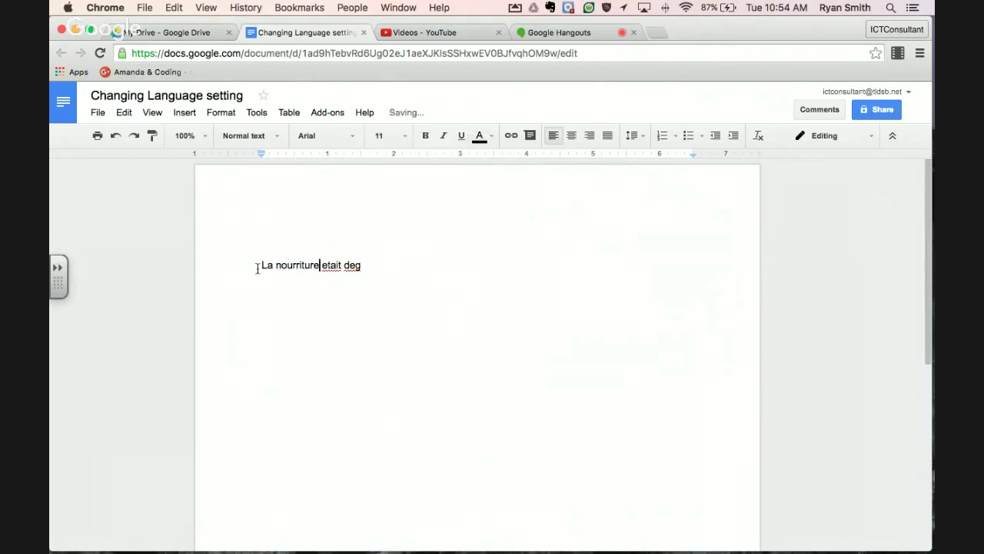
{"action": "right_click", "coordinate": [333, 264]}
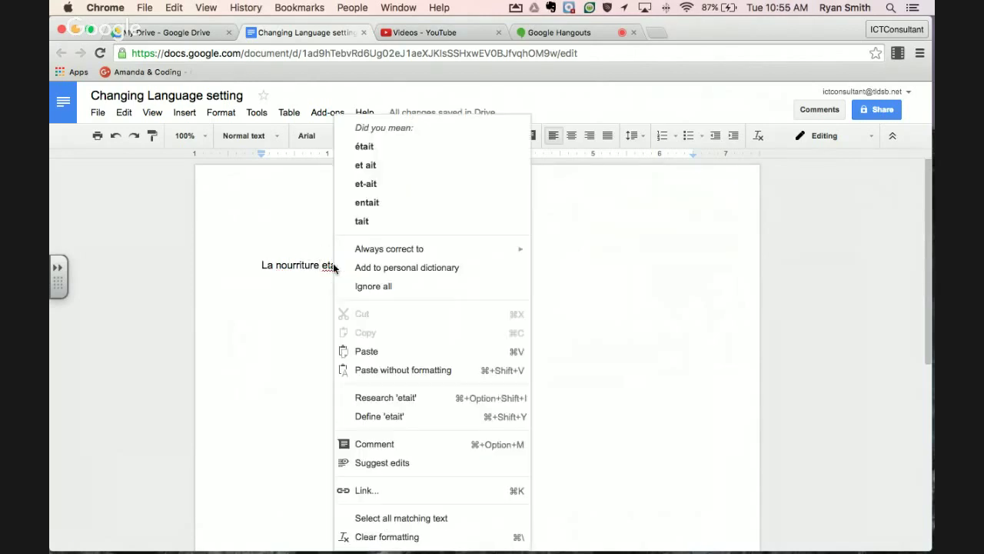
{"action": "left_click", "coordinate": [365, 147]}
Place the cursor at the end of the French line, open the Easy Accents add-on and choose French as its language.
{"action": "left_click", "coordinate": [373, 274]}
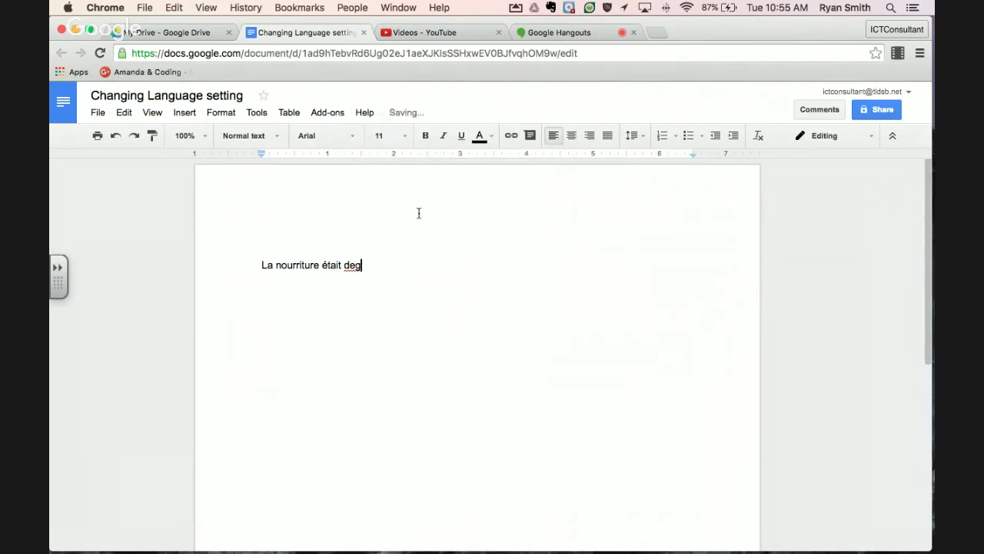
{"action": "left_click", "coordinate": [325, 113]}
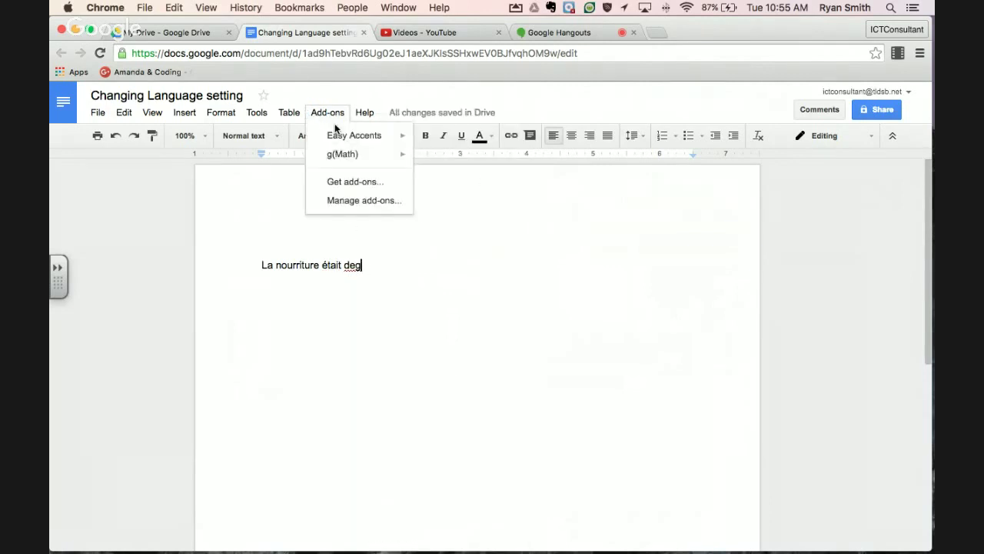
{"action": "mouse_move", "coordinate": [374, 134]}
{"action": "left_click", "coordinate": [487, 139]}
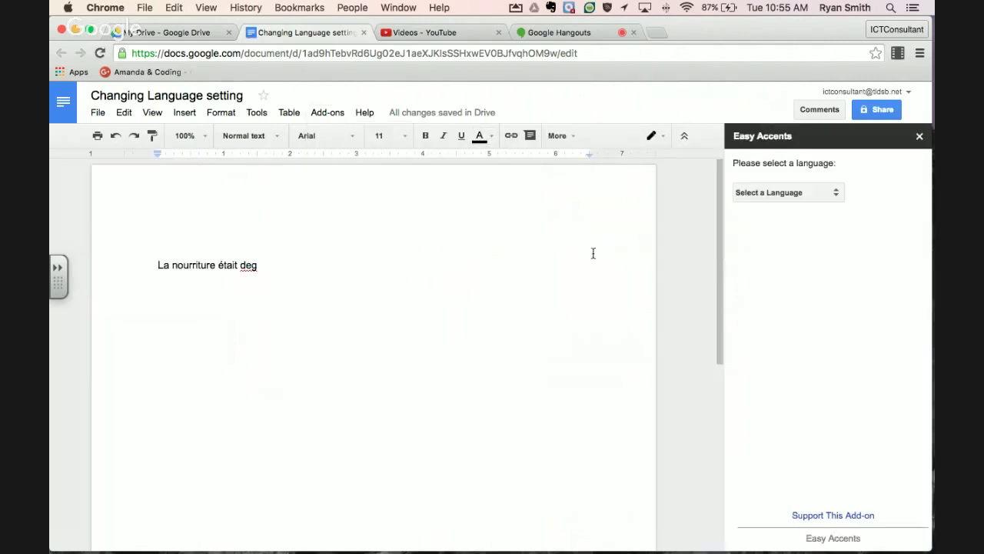
{"action": "left_click", "coordinate": [785, 194]}
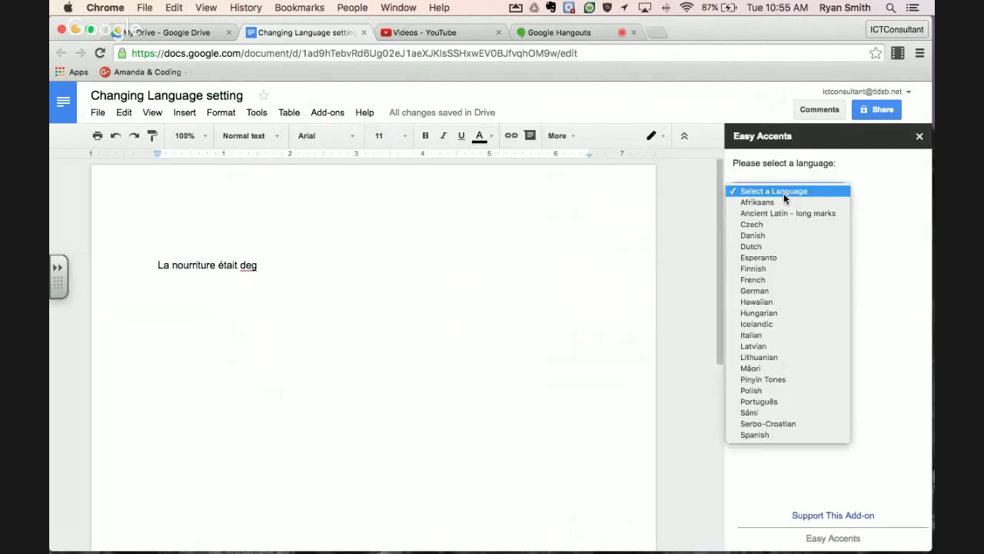
{"action": "left_click", "coordinate": [766, 278]}
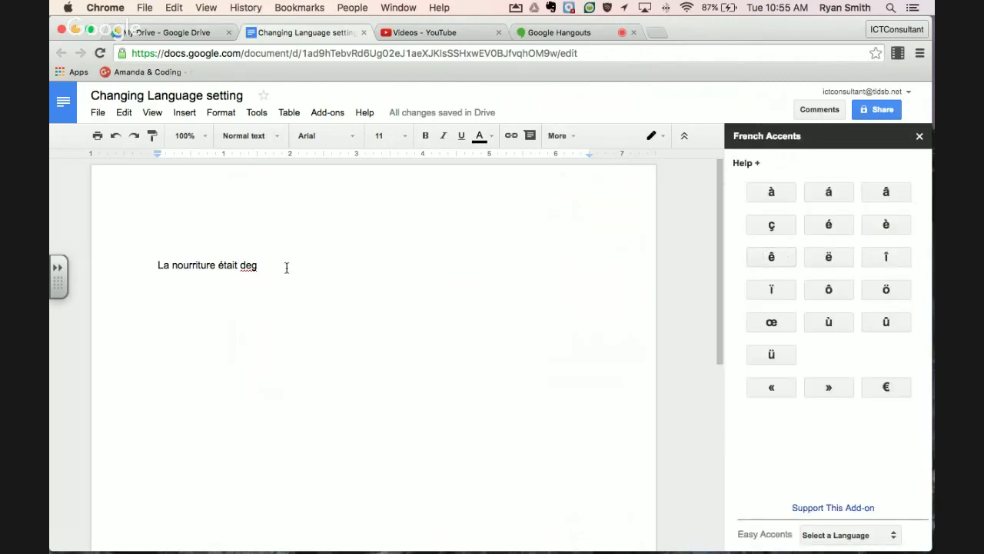
Replace the ending "eg" with an é from the accents palette and continue the text as "déguelasse. Les".
{"action": "key", "text": "BackSpace"}
{"action": "key", "text": "BackSpace"}
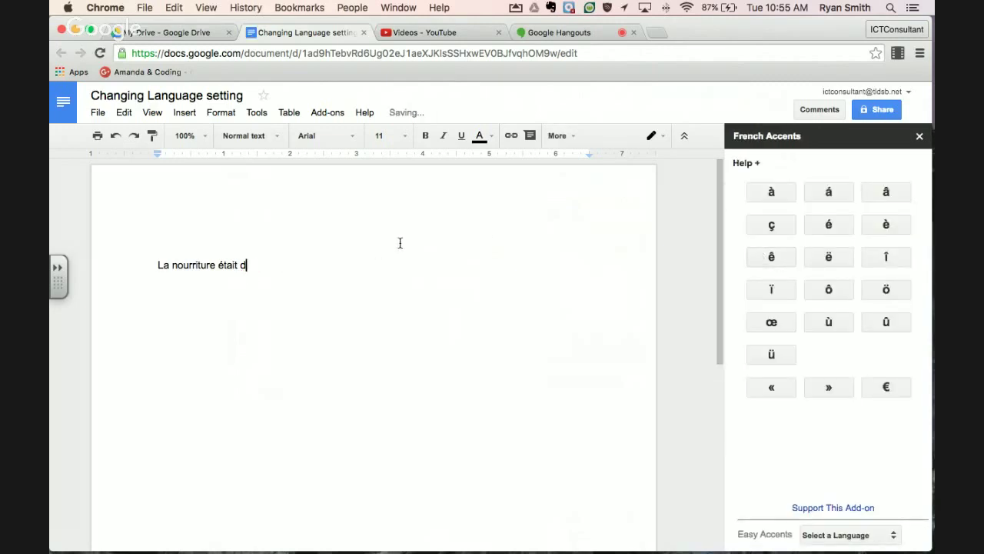
{"action": "left_click", "coordinate": [840, 226]}
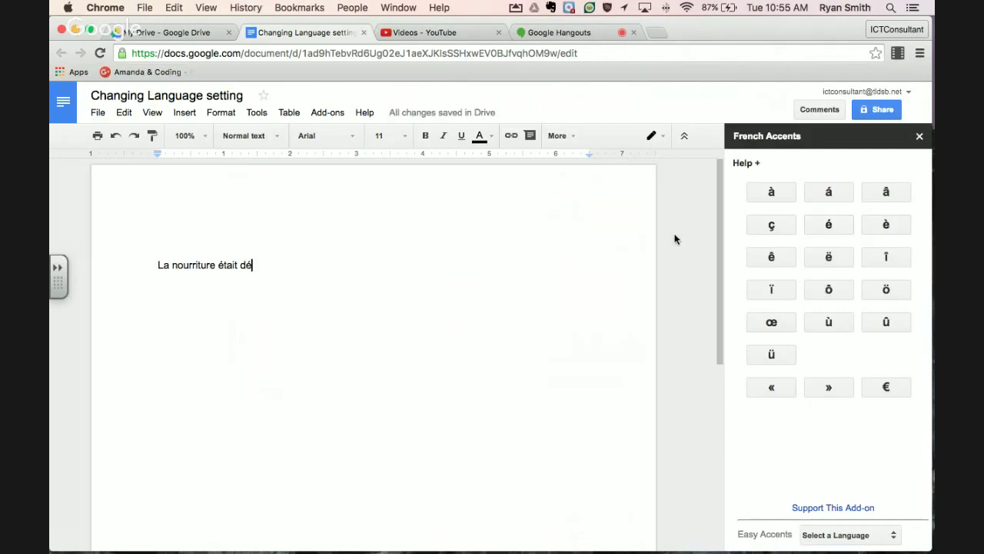
{"action": "type", "text": "g"}
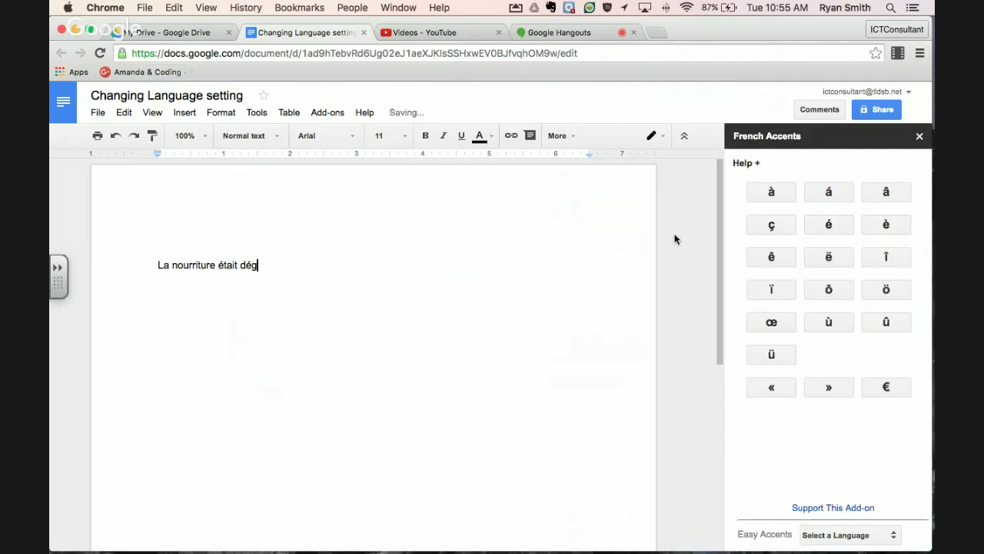
{"action": "type", "text": "uelasse"}
{"action": "key", "text": "BackSpace"}
{"action": "type", "text": ". Les"}
Correct "déguelasse" to the suggested "dégueulasse" and delete the trailing word "Les".
{"action": "right_click", "coordinate": [271, 265]}
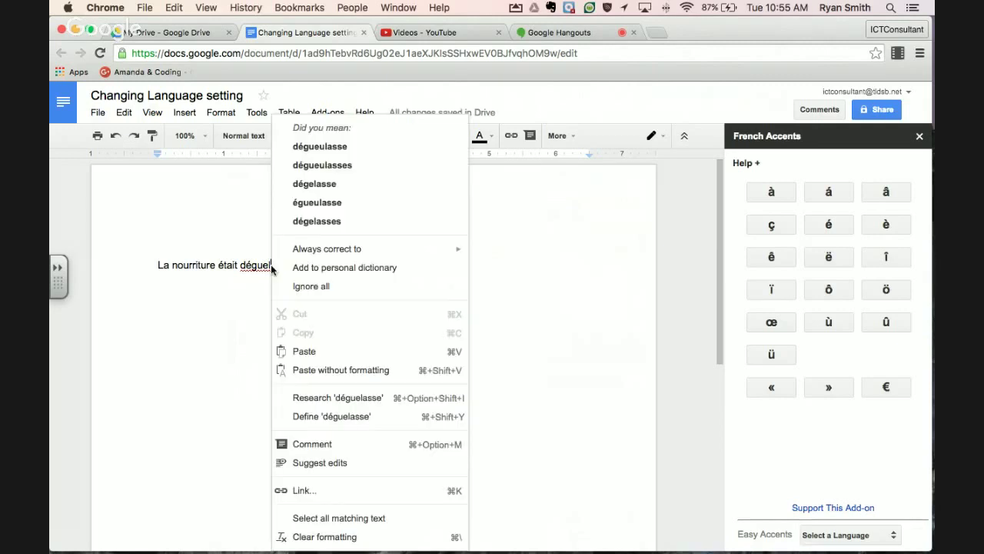
{"action": "left_click", "coordinate": [316, 151]}
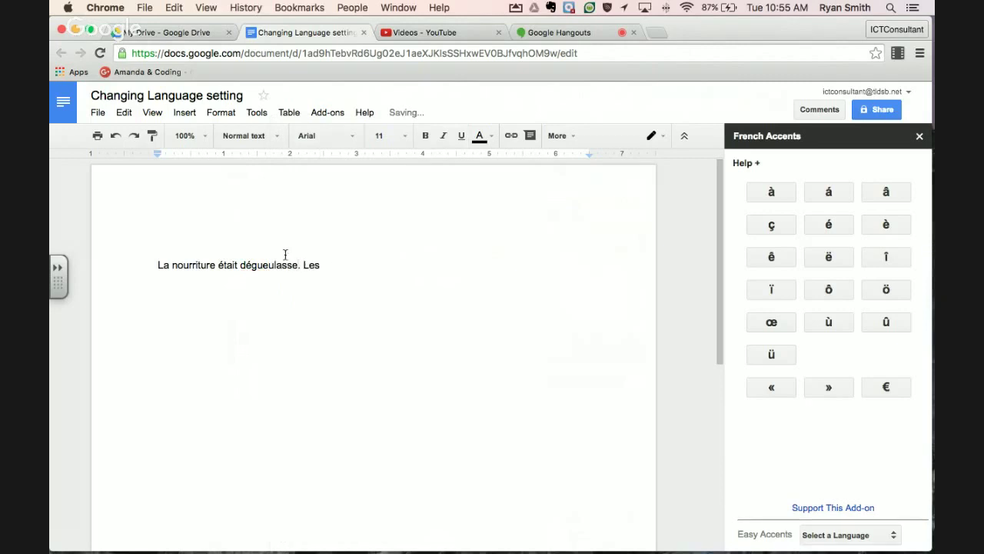
{"action": "type", "text": "."}
{"action": "left_click", "coordinate": [341, 266]}
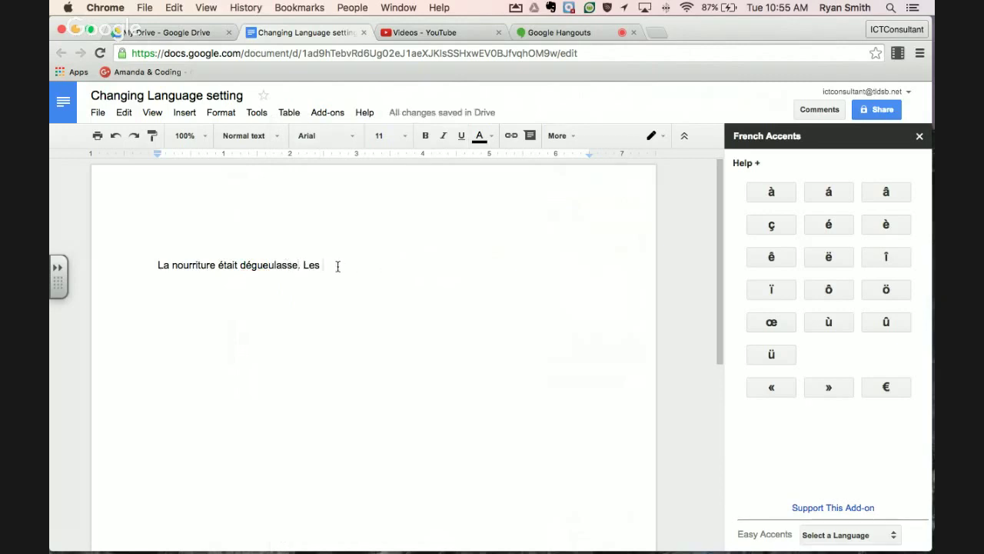
{"action": "key", "text": "BackSpace"}
{"action": "key", "text": "BackSpace"}
{"action": "key", "text": "BackSpace"}
{"action": "key", "text": "BackSpace"}
Close the French accents add-on and write "The hungary" after the French sentence.
{"action": "left_click", "coordinate": [920, 137]}
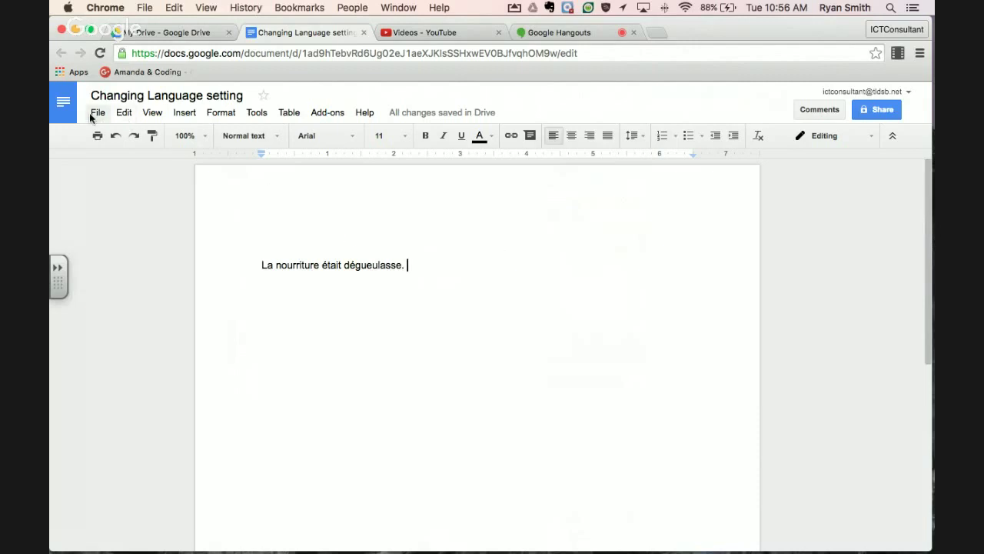
{"action": "type", "text": "The"}
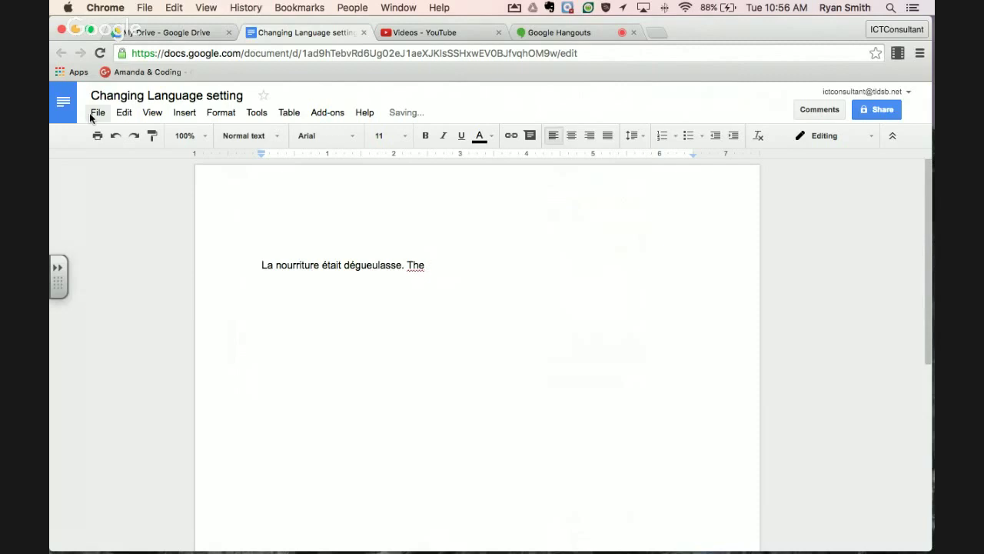
{"action": "type", "text": " hungary"}
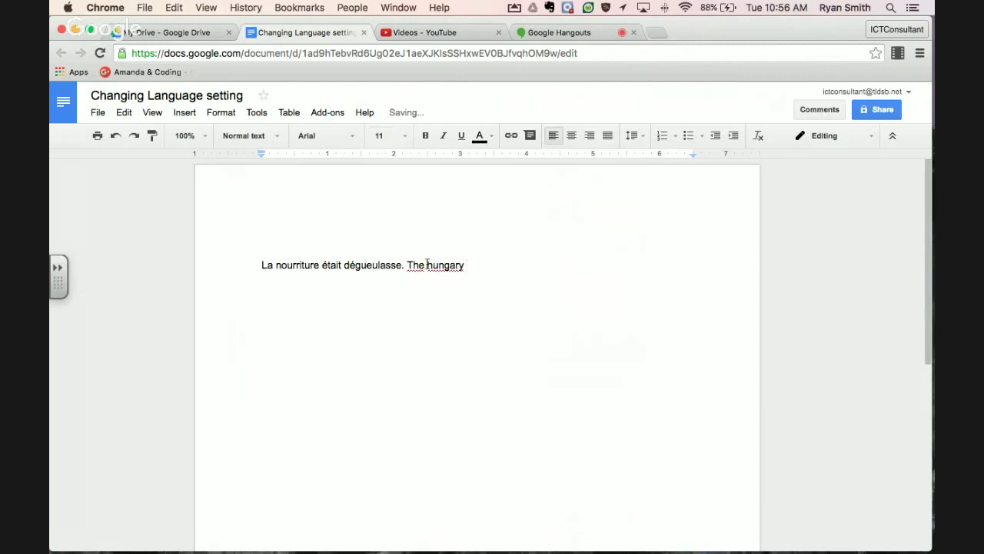
Change the document's language to English (United States).
{"action": "left_click", "coordinate": [97, 112]}
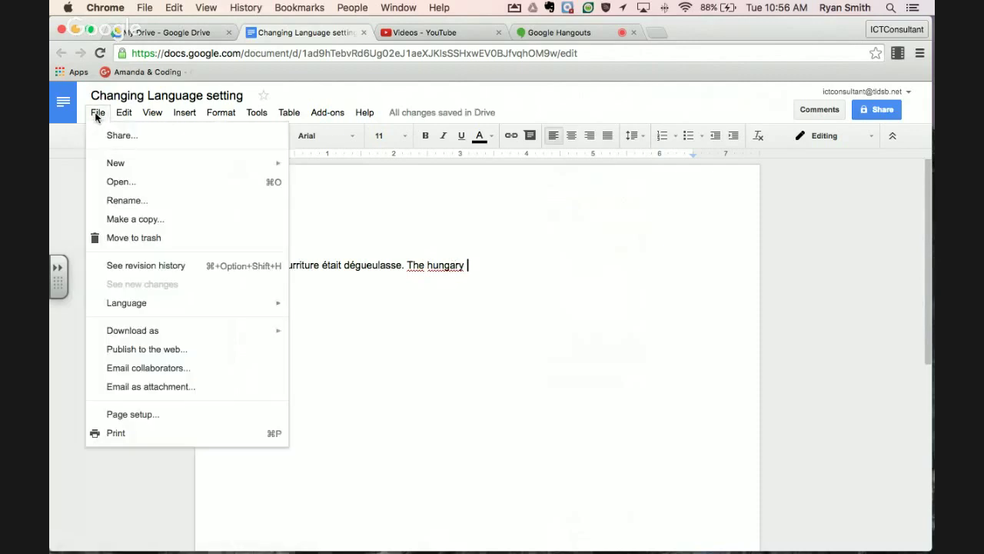
{"action": "mouse_move", "coordinate": [154, 303]}
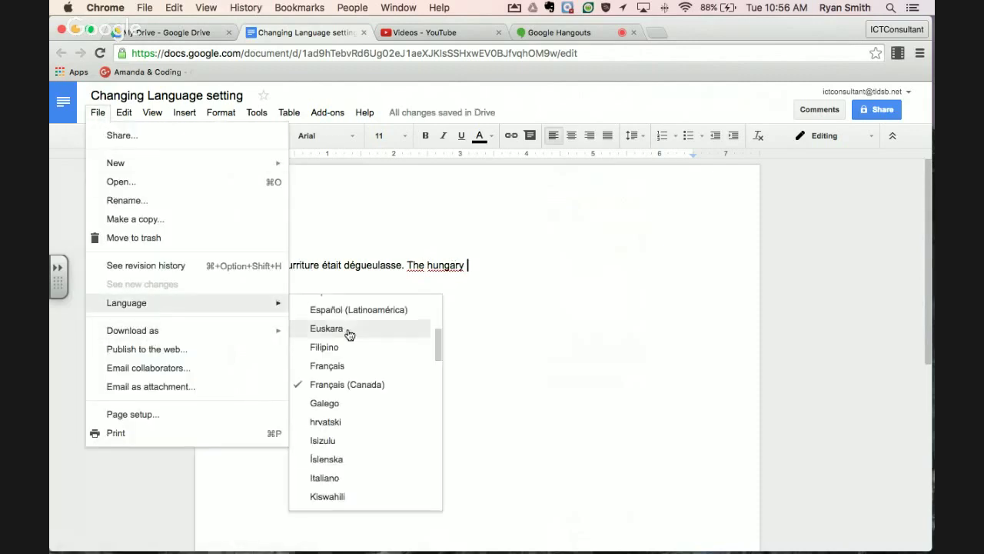
{"action": "scroll", "coordinate": [343, 354], "scroll_direction": "up", "scroll_amount": 3}
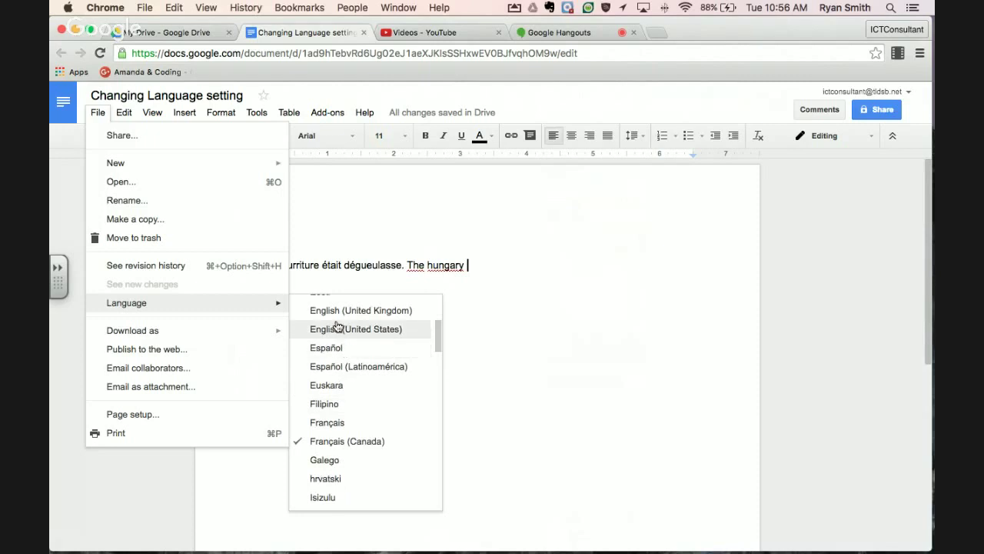
{"action": "left_click", "coordinate": [338, 329]}
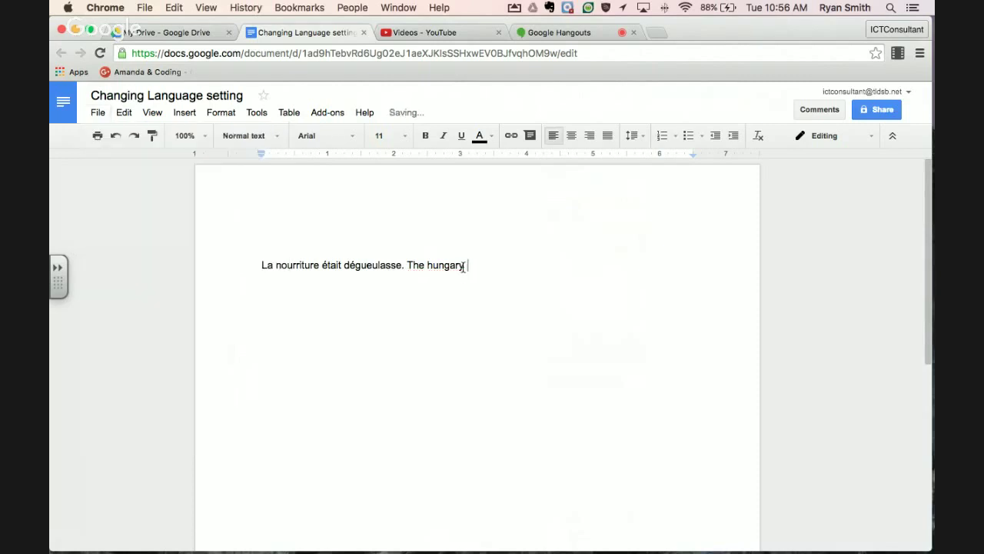
Add the word "dog" after "The hungary" and correct "hungary" to the suggested spelling "hungry".
{"action": "type", "text": "dog"}
{"action": "right_click", "coordinate": [451, 260]}
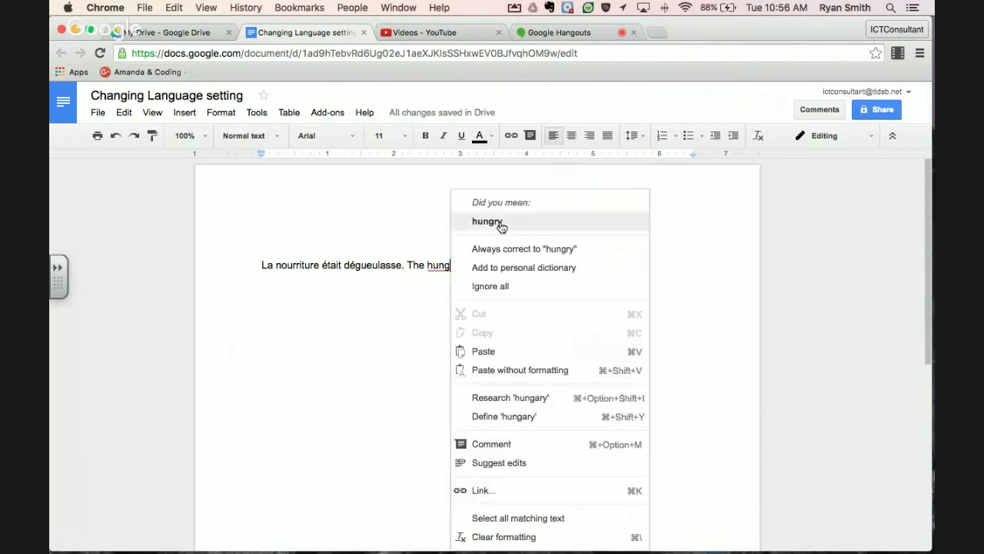
{"action": "left_click", "coordinate": [499, 224]}
{"action": "left_click", "coordinate": [495, 267]}
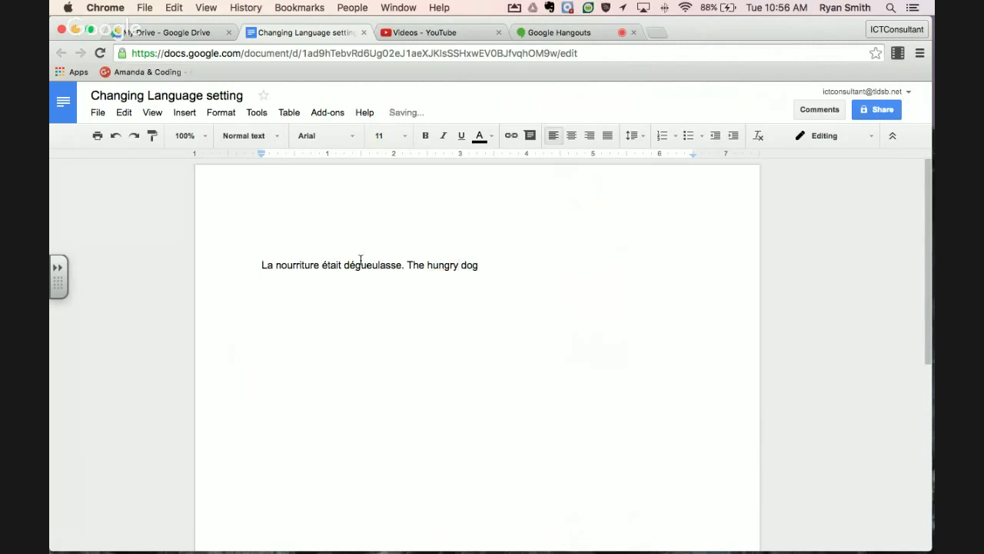